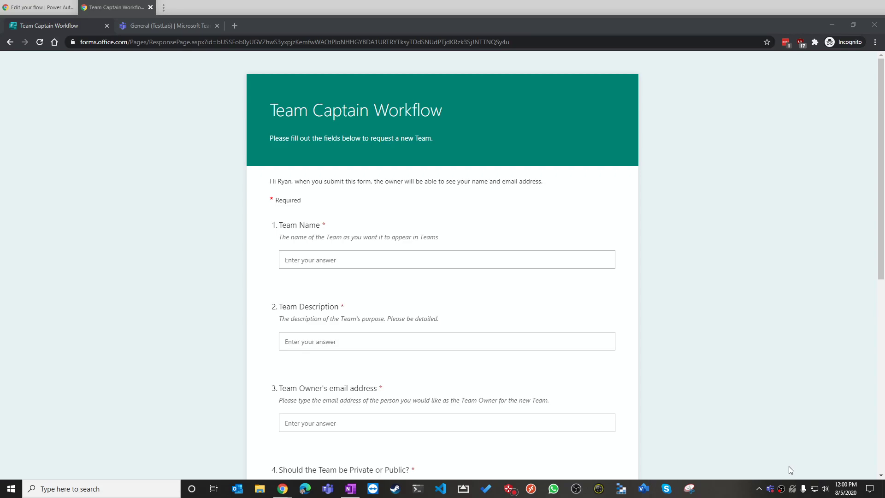
Enter team name 'Test Team 1' and description 'Testing team captain workflow' in the request form
{"action": "scroll", "coordinate": [730, 381], "scroll_direction": "down", "scroll_amount": 2}
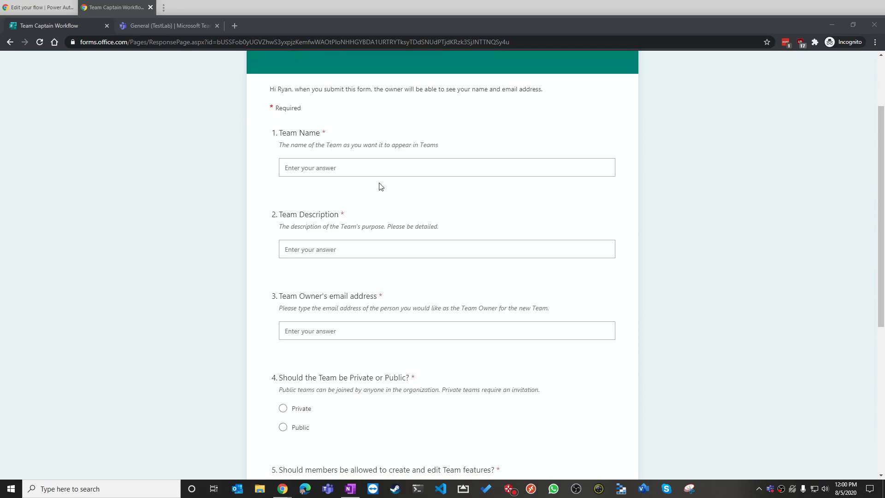
{"action": "left_click", "coordinate": [376, 165]}
{"action": "type", "text": "Test Team 1"}
{"action": "key", "text": "Tab"}
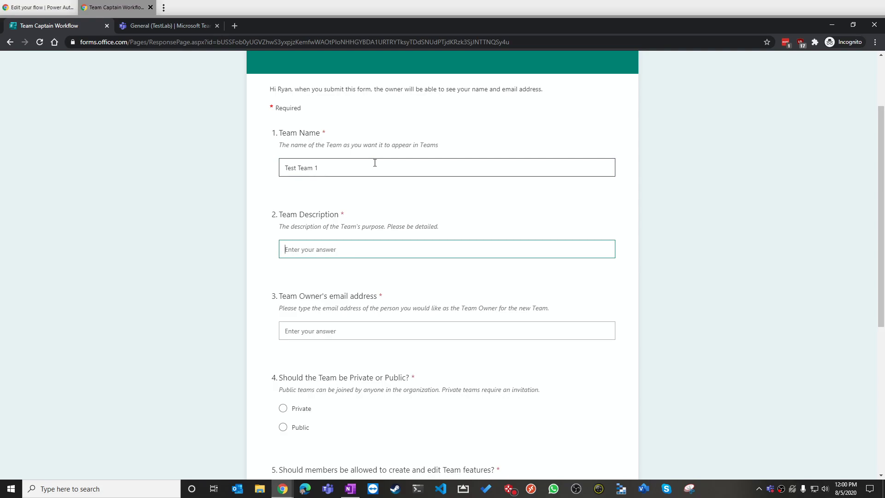
{"action": "type", "text": "Testing team "}
{"action": "type", "text": "purpsoe"}
{"action": "key", "text": "BackSpace"}
{"action": "key", "text": "BackSpace"}
{"action": "key", "text": "BackSpace"}
{"action": "key", "text": "BackSpace"}
{"action": "key", "text": "BackSpace"}
{"action": "key", "text": "BackSpace"}
{"action": "key", "text": "BackSpace"}
{"action": "type", "text": "captain workflow"}
Fill in the team owner's e-mail address
{"action": "key", "text": "Tab"}
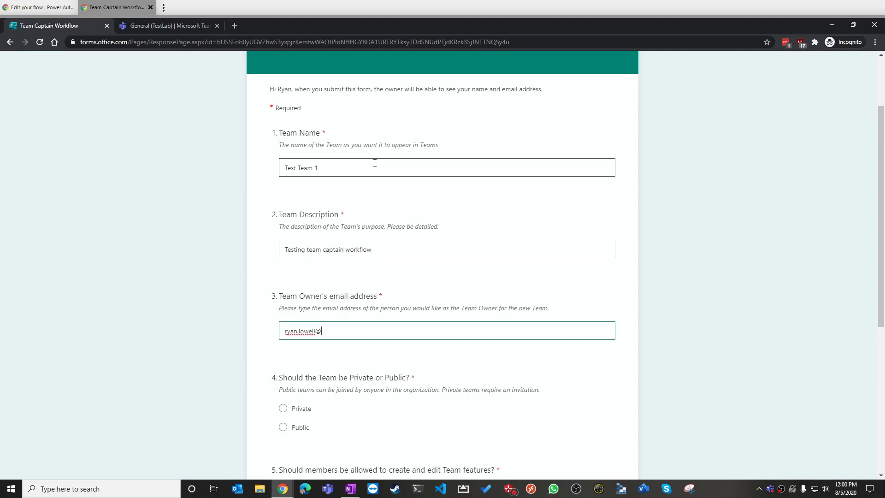
{"action": "scroll", "coordinate": [406, 172], "scroll_direction": "down", "scroll_amount": 5}
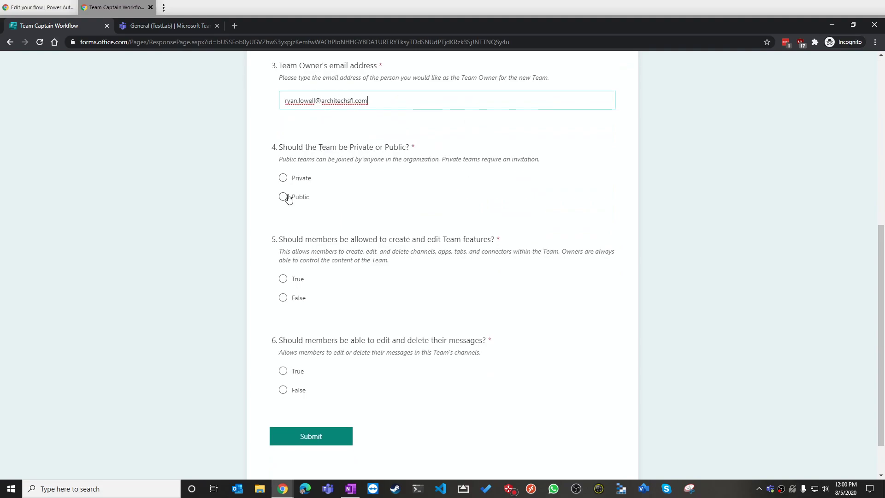
Choose Private, answer False to both member-permission questions, and submit the request
{"action": "left_click", "coordinate": [293, 180]}
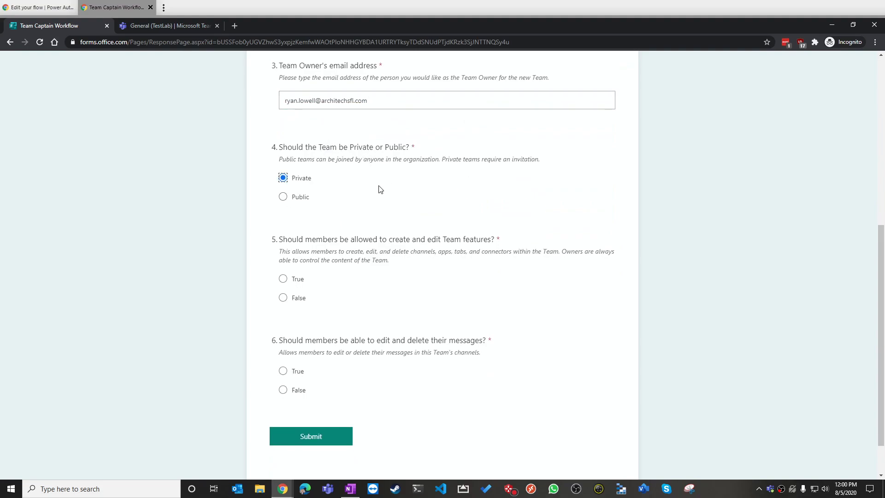
{"action": "scroll", "coordinate": [381, 194], "scroll_direction": "down", "scroll_amount": 1}
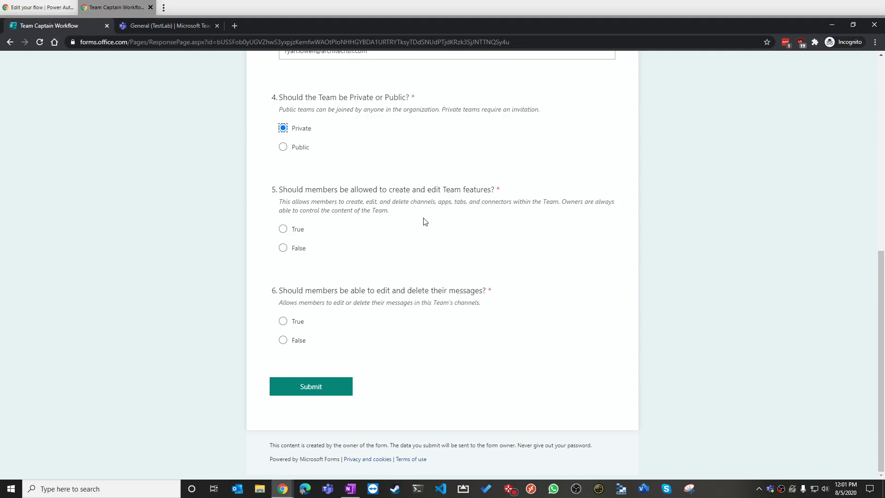
{"action": "left_click", "coordinate": [301, 249]}
{"action": "left_click", "coordinate": [285, 341]}
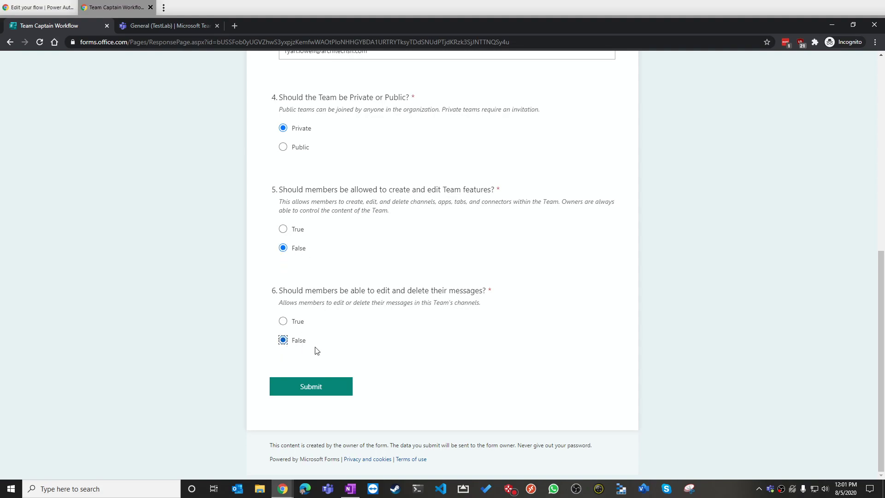
{"action": "left_click", "coordinate": [327, 390]}
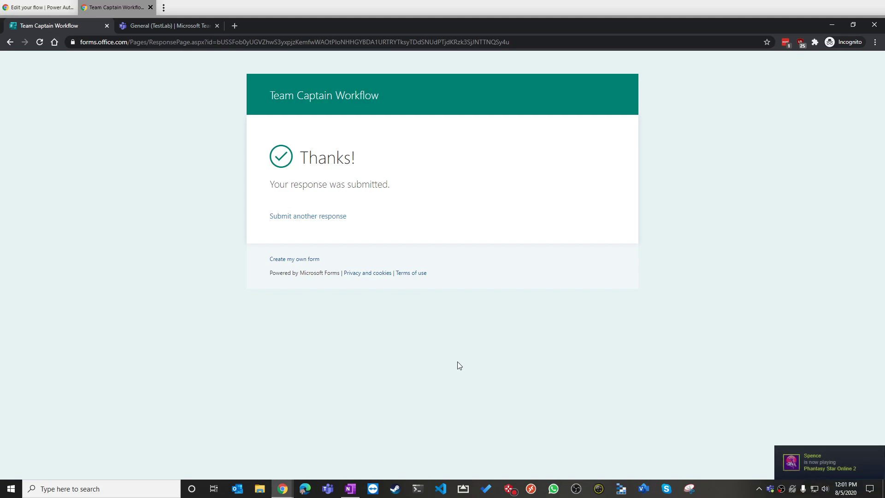
Switch to Teams and open the New Team Creation Request's approval in Power Automate
{"action": "left_click", "coordinate": [166, 26]}
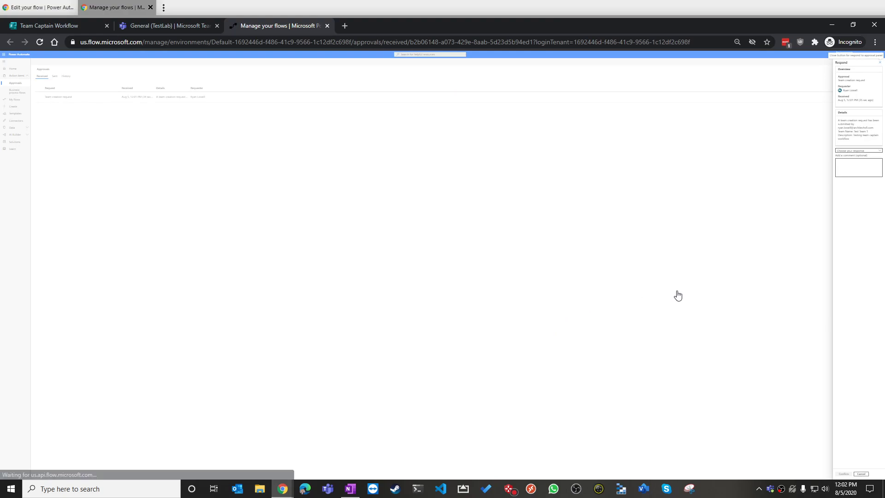
Approve the request with the comment 'Test team looks good, enjoy using it!' and close the panel
{"action": "key", "text": "ctrl+0"}
{"action": "key", "text": "ctrl+plus"}
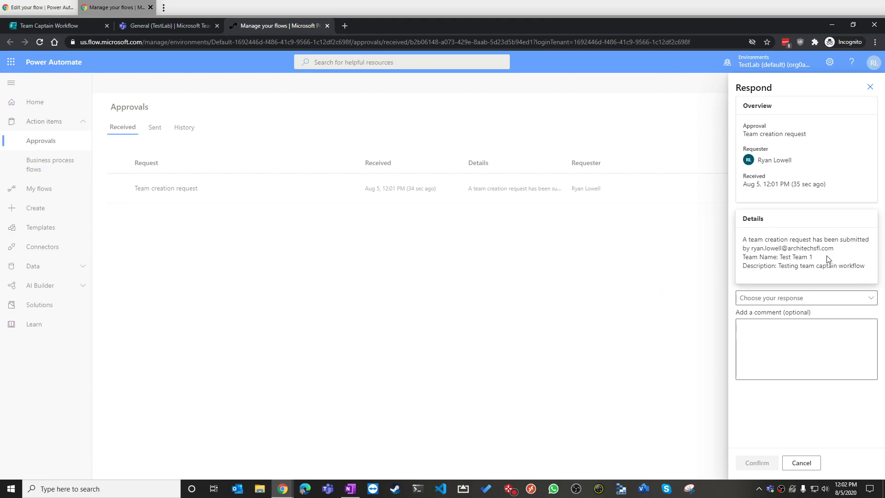
{"action": "left_click", "coordinate": [772, 301]}
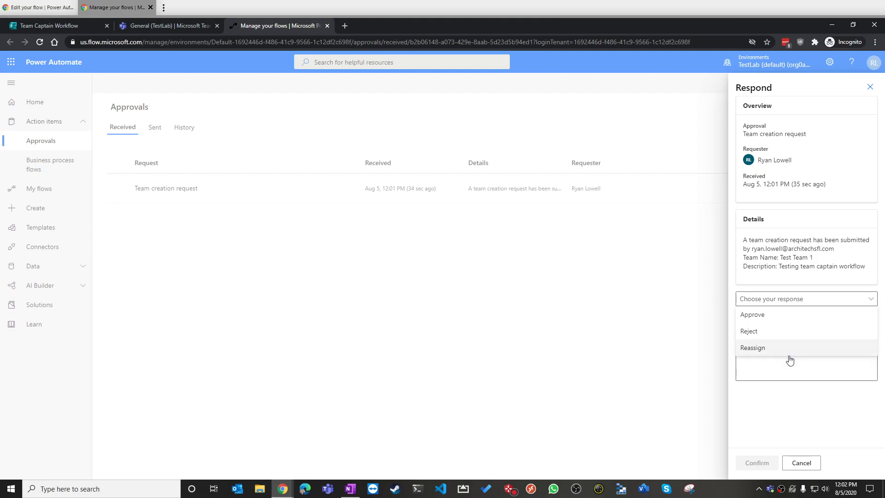
{"action": "left_click", "coordinate": [775, 315]}
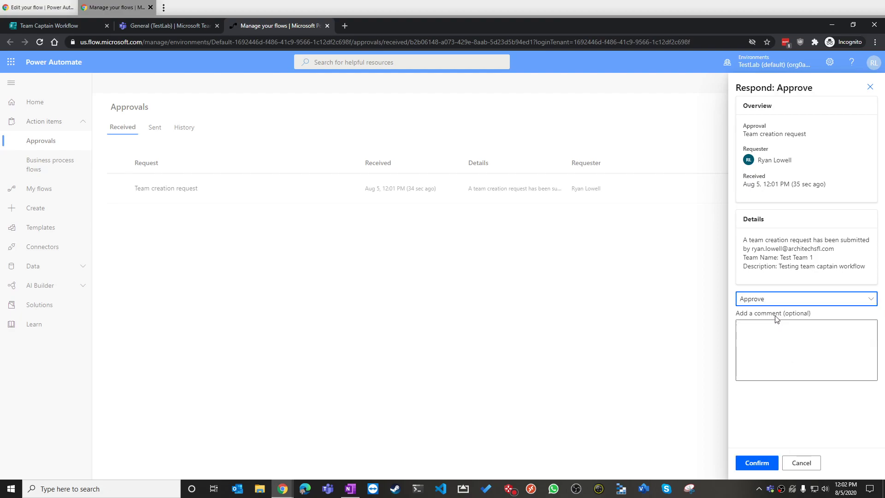
{"action": "left_click", "coordinate": [787, 368]}
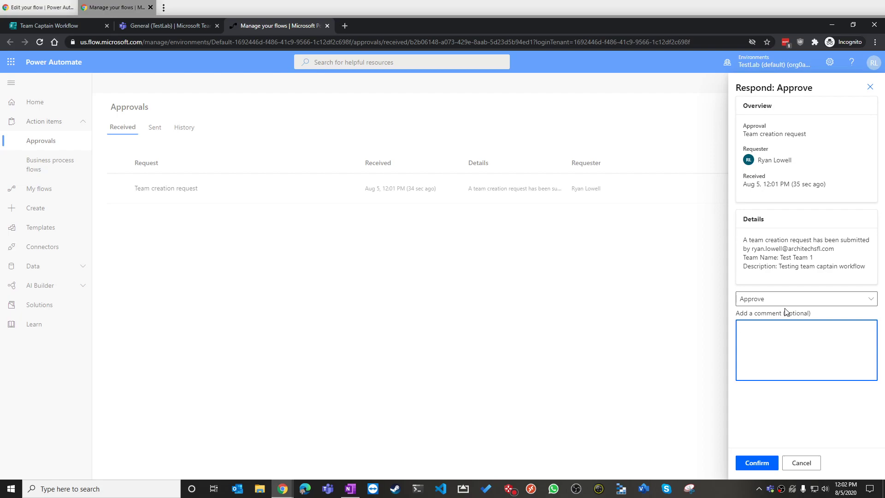
{"action": "type", "text": "Test team looks good, enjoy using it!"}
{"action": "left_click", "coordinate": [752, 466]}
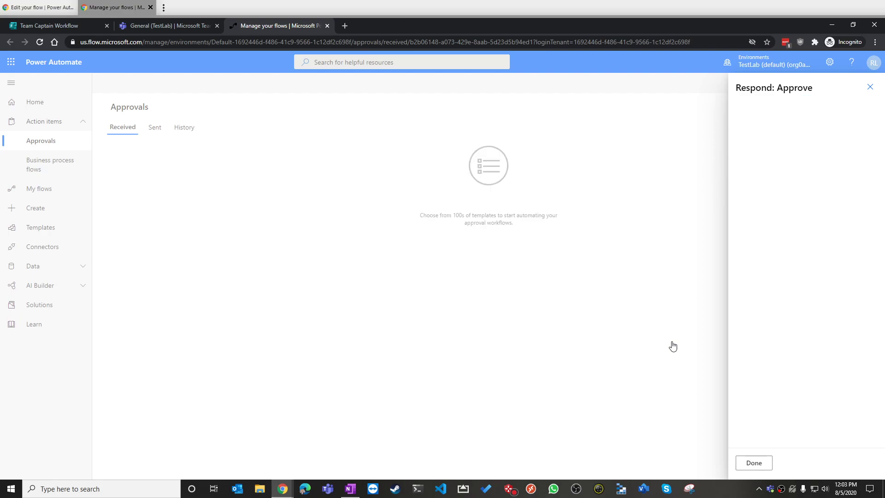
{"action": "left_click", "coordinate": [747, 466]}
Return to Teams and check that Test Team 1 appears in the teams list
{"action": "left_click", "coordinate": [166, 25]}
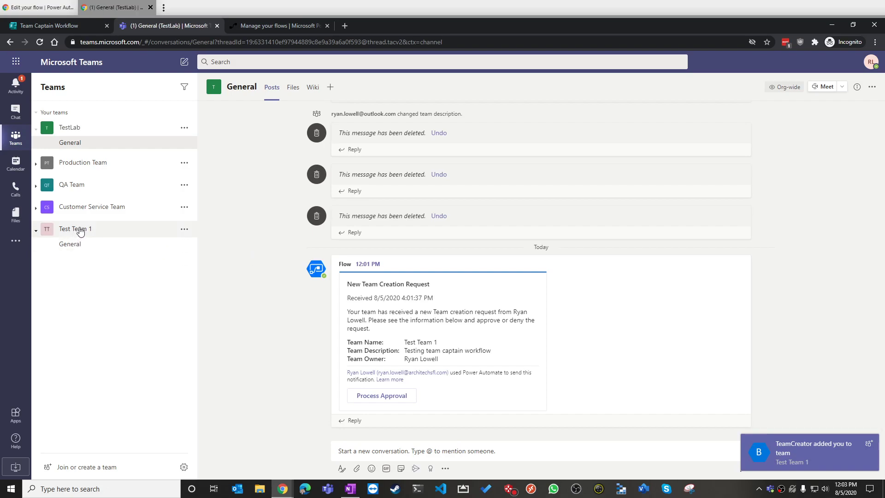
{"action": "left_click", "coordinate": [184, 231]}
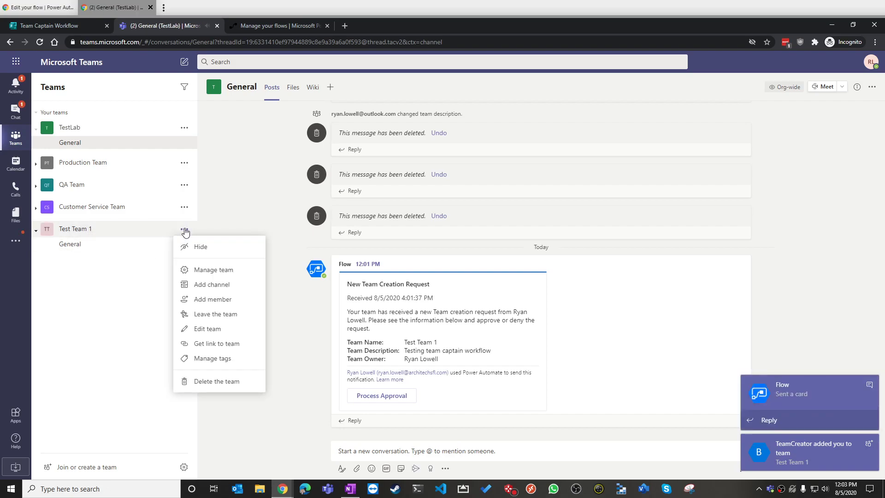
{"action": "left_click", "coordinate": [128, 290]}
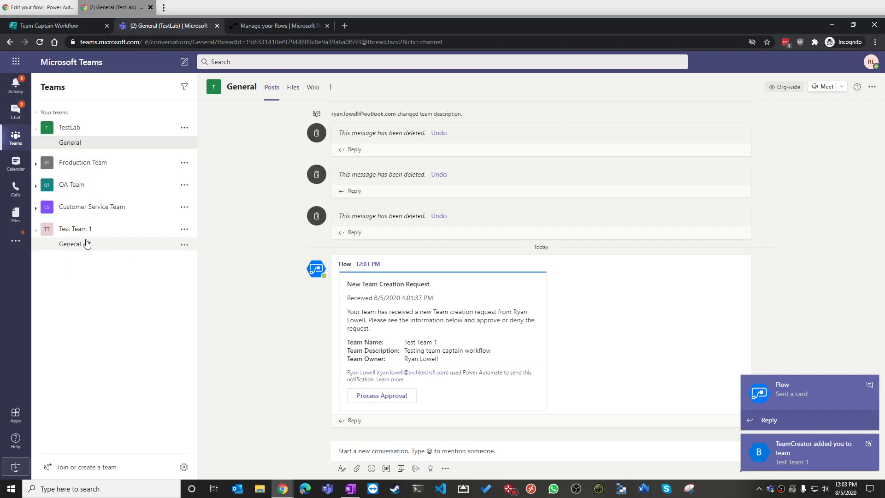
Read the Flow bot's 'Team request approved' card and its approval comment
{"action": "left_click", "coordinate": [15, 111]}
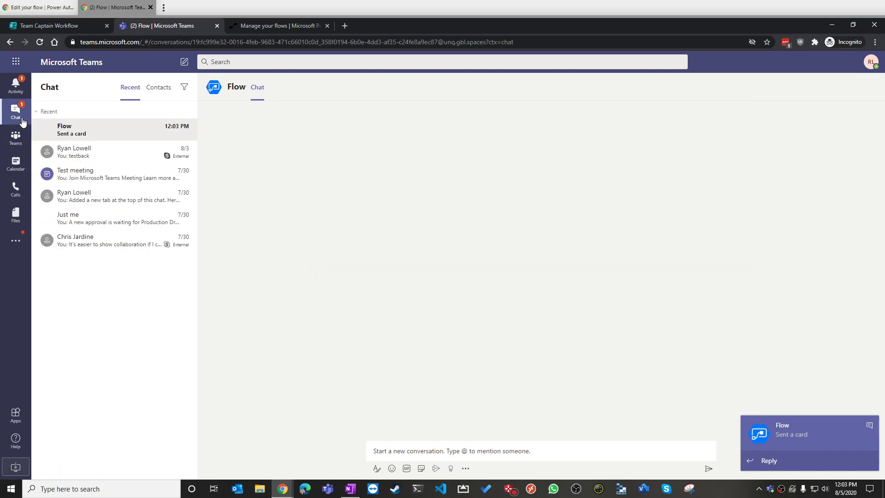
{"action": "left_click", "coordinate": [380, 376]}
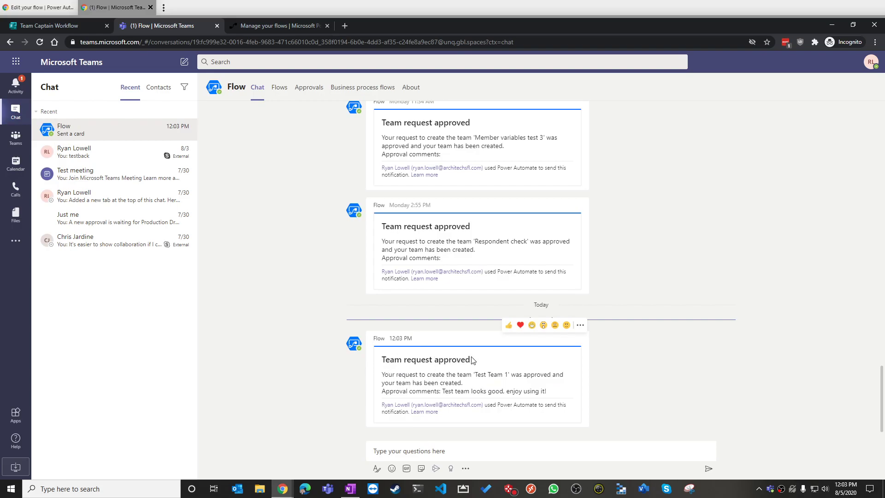
{"action": "left_click_drag", "start_coordinate": [443, 391], "coordinate": [567, 395]}
{"action": "left_click", "coordinate": [560, 395]}
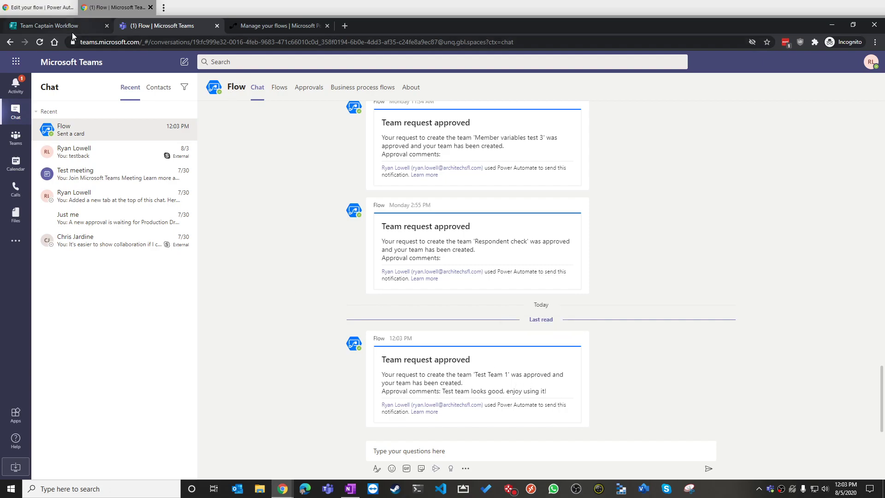
Open Test Team 1's management page, review its member permissions, then view the Members list
{"action": "left_click", "coordinate": [16, 137]}
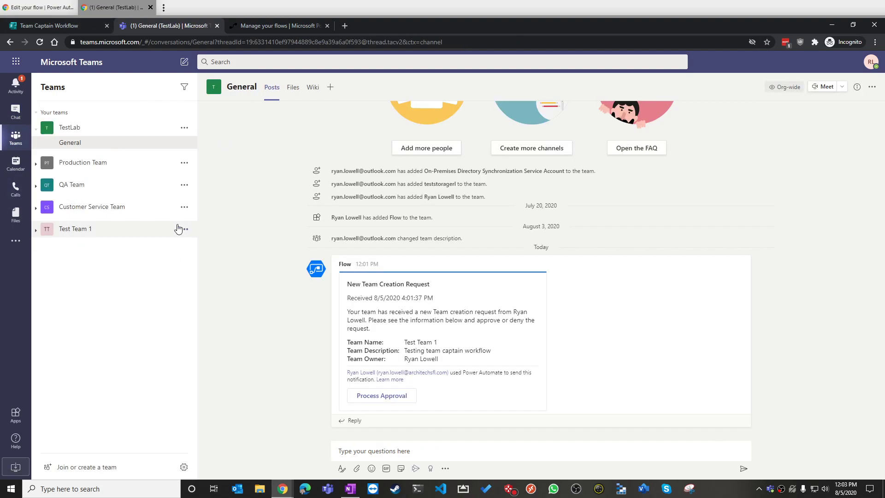
{"action": "left_click", "coordinate": [184, 229]}
{"action": "left_click", "coordinate": [210, 274]}
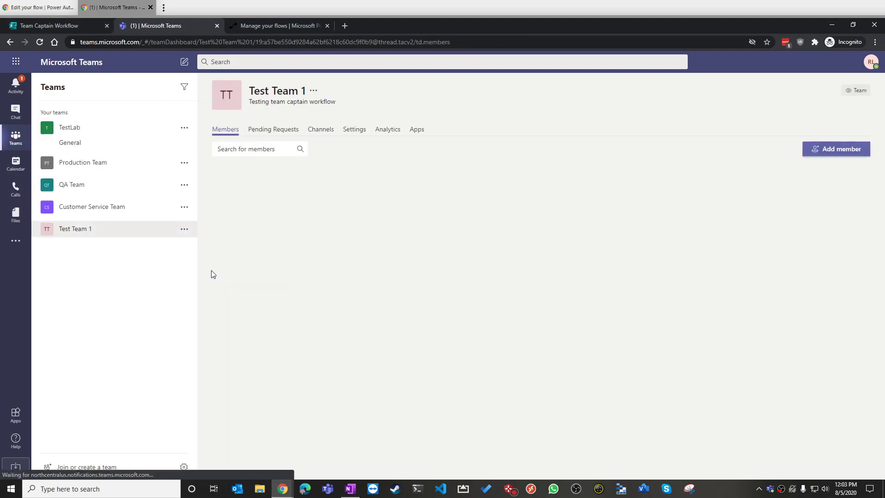
{"action": "left_click", "coordinate": [354, 135]}
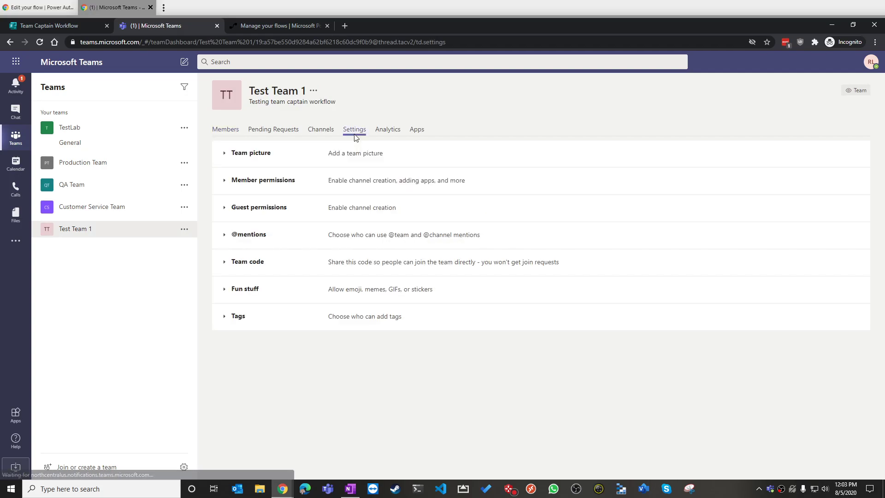
{"action": "left_click", "coordinate": [310, 186]}
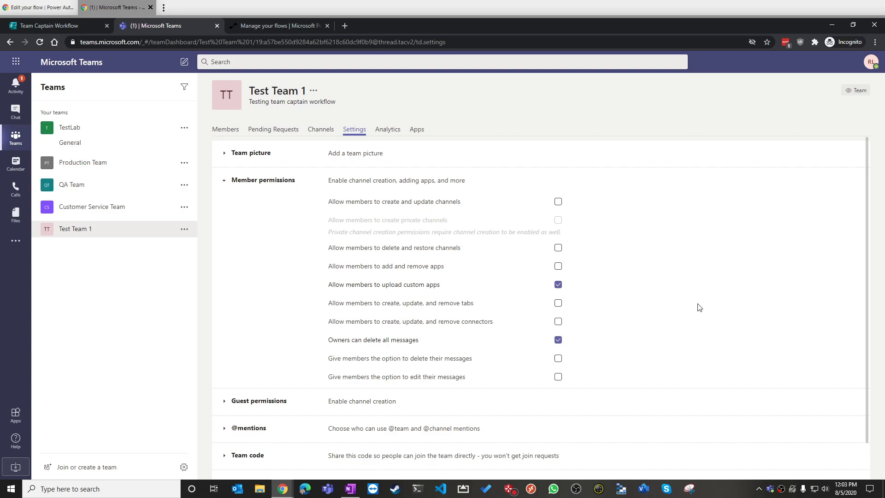
{"action": "scroll", "coordinate": [245, 161], "scroll_direction": "down", "scroll_amount": 1}
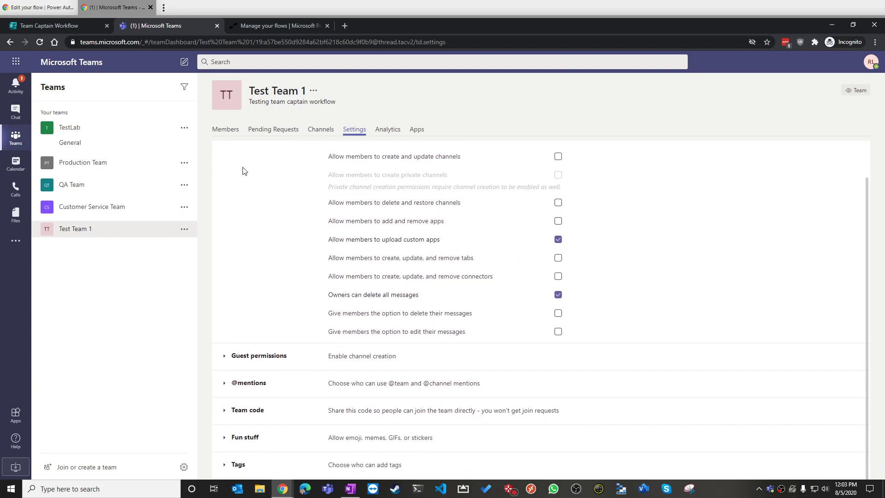
{"action": "left_click", "coordinate": [225, 130]}
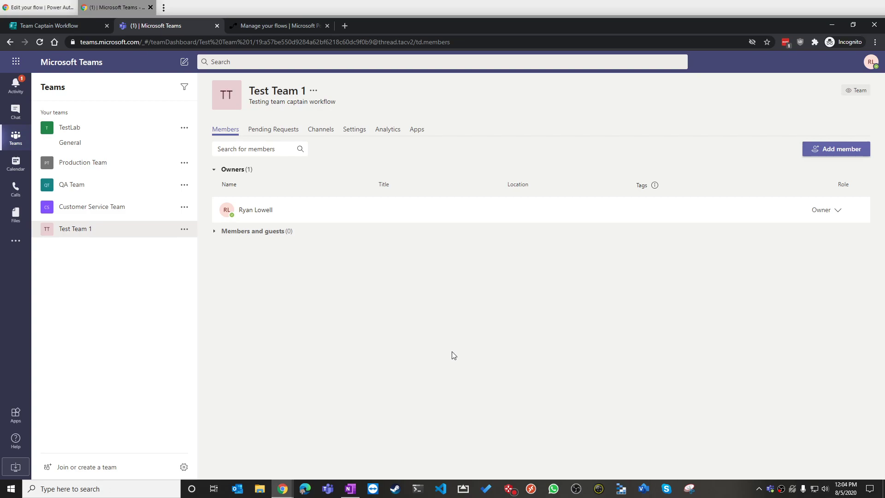
Switch to the Power Automate window showing the team captain flow editor
{"action": "left_click", "coordinate": [64, 10]}
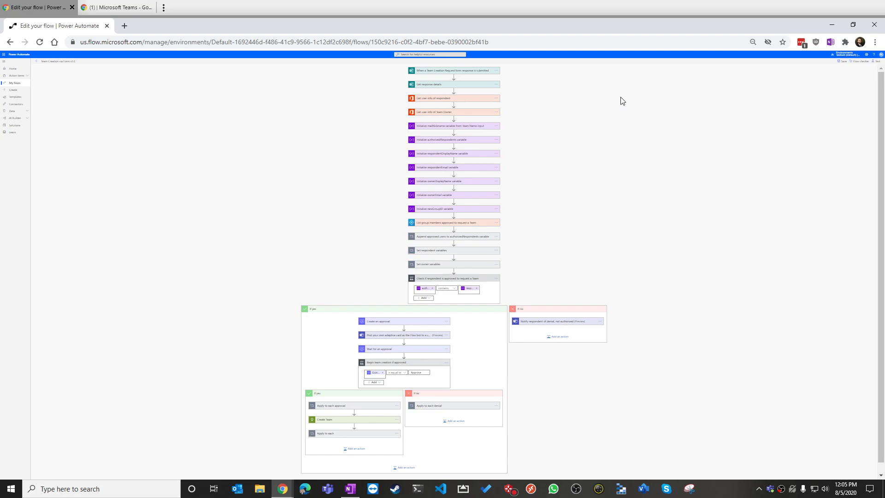
{"action": "left_click", "coordinate": [117, 6]}
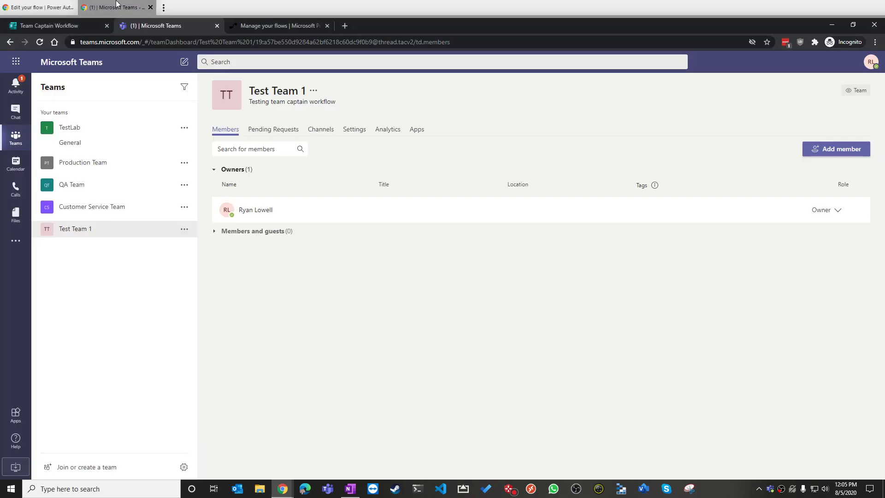